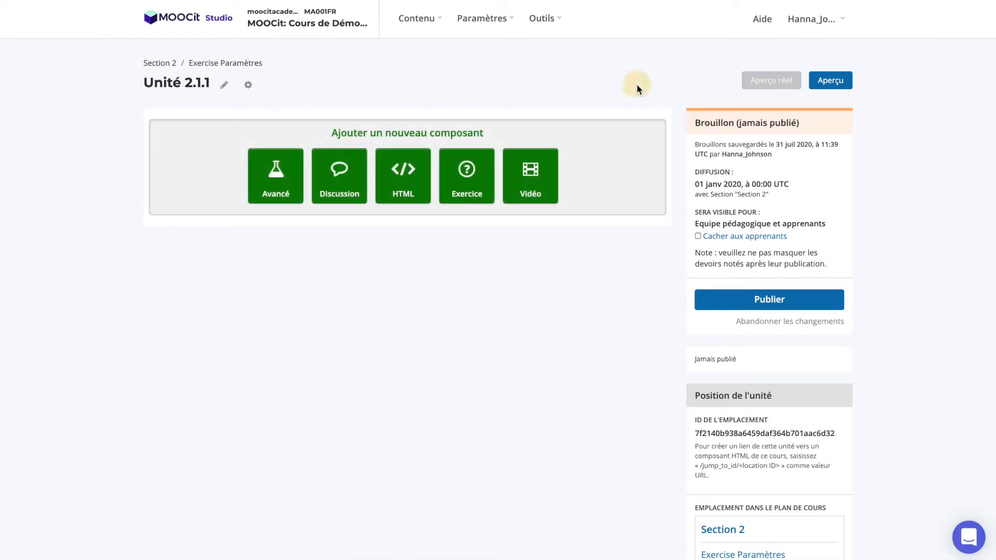
# Add a "Question à choix multiple" exercise from the classic exercise types to Unité 2.1.1.
pyautogui.click(474, 171)
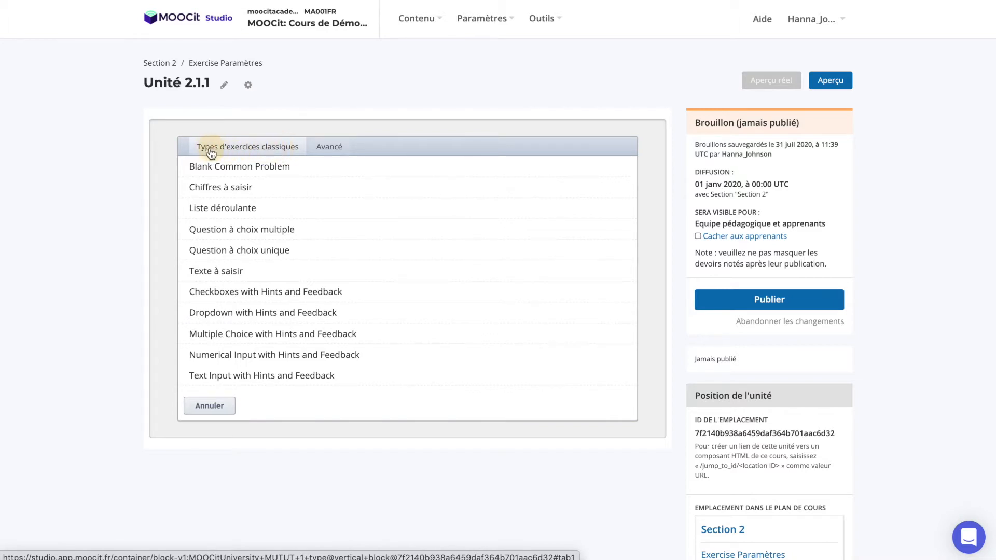
pyautogui.click(329, 147)
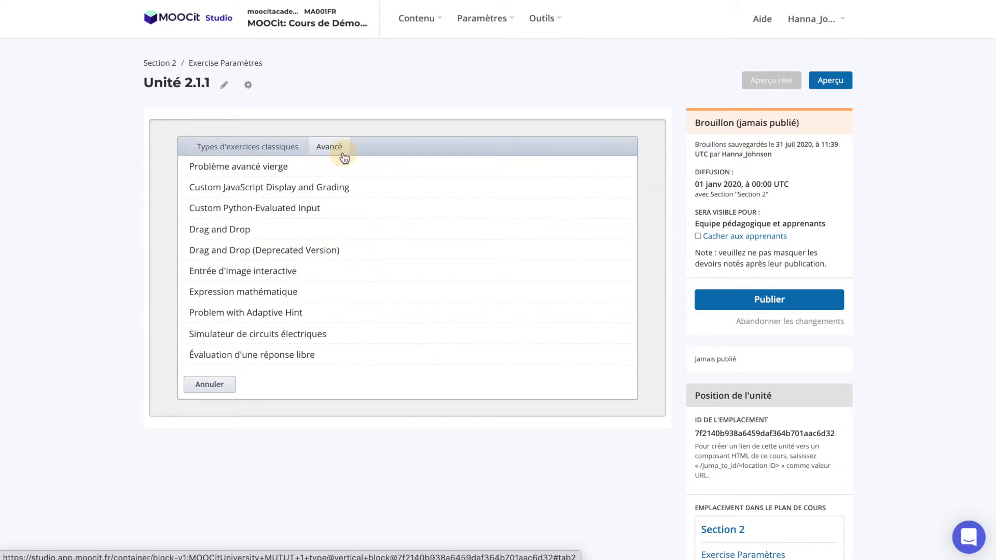
pyautogui.click(286, 147)
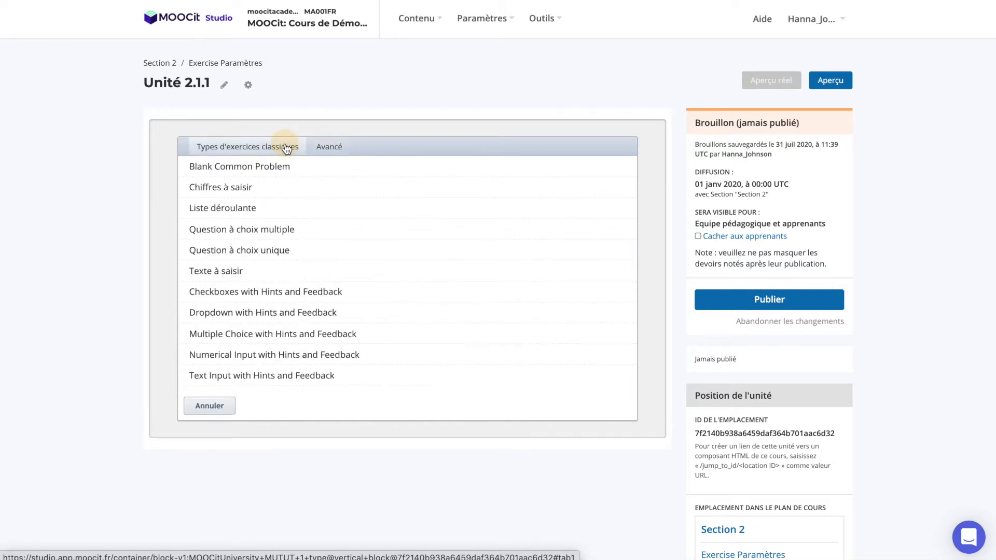
pyautogui.click(271, 233)
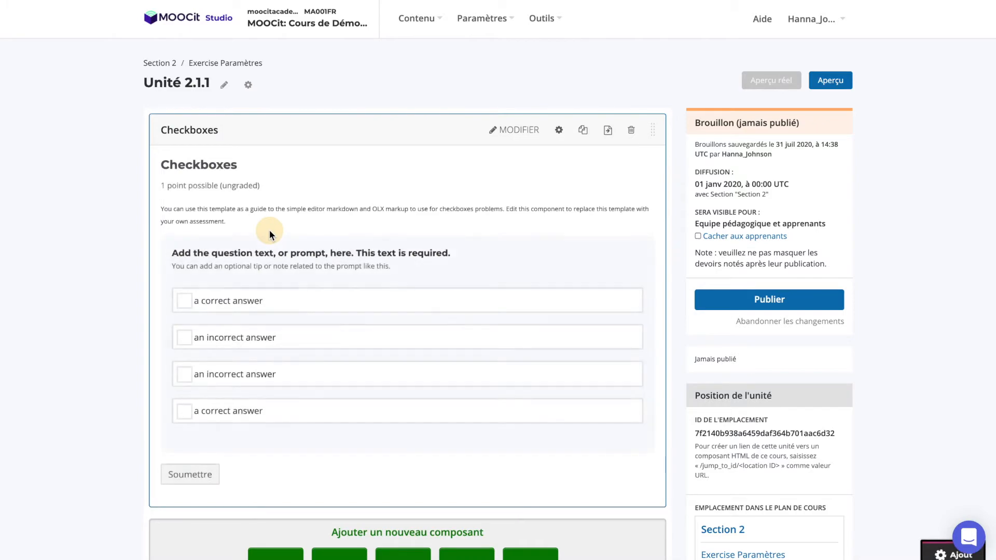
# Edit the new Checkboxes exercise's settings and set its display name to "Example de case à cocher".
pyautogui.click(507, 129)
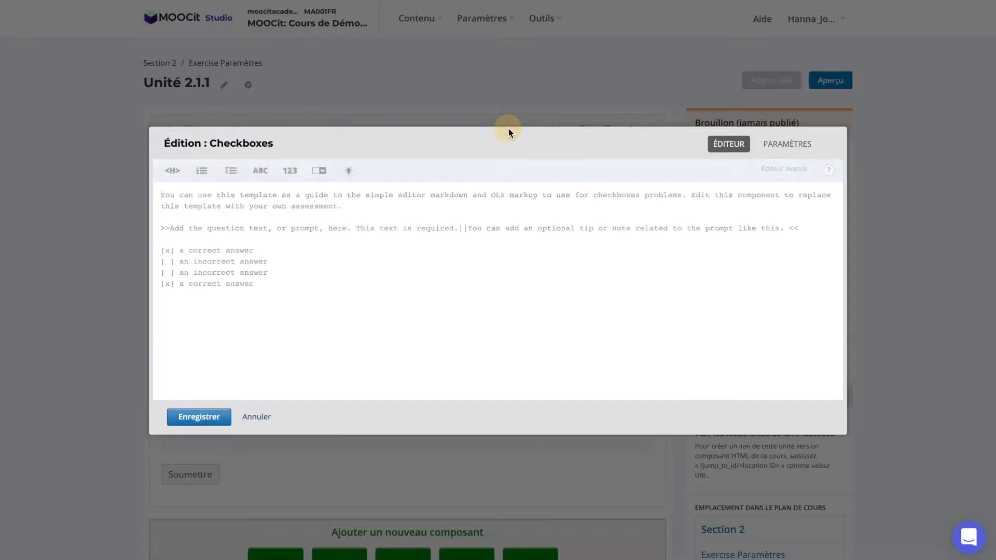
pyautogui.click(786, 144)
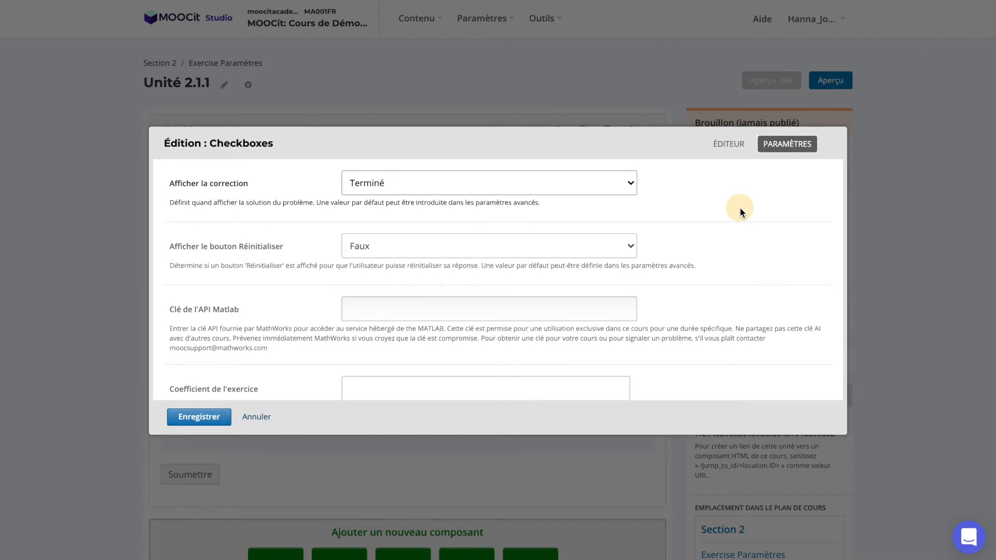
pyautogui.scroll(-1, 739, 208)
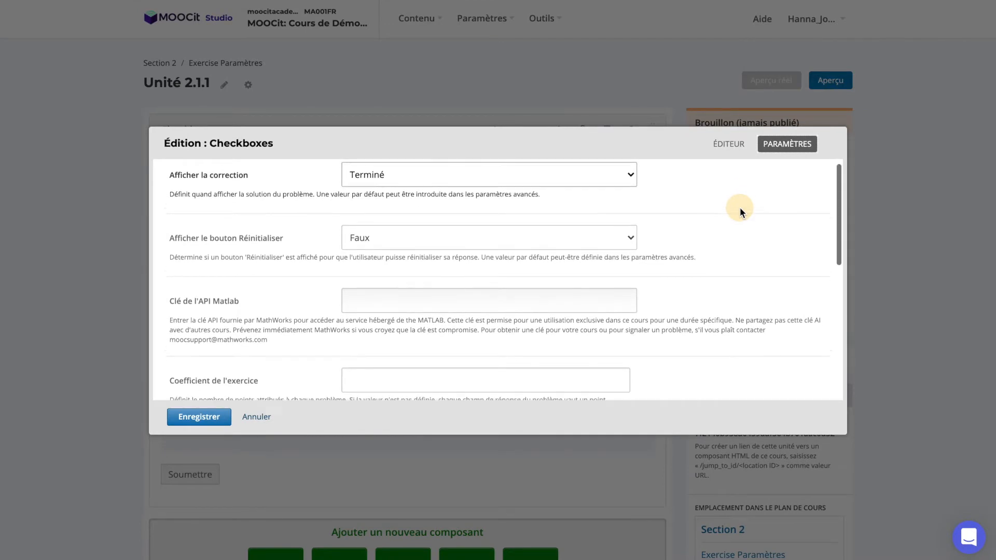
pyautogui.scroll(1, 739, 208)
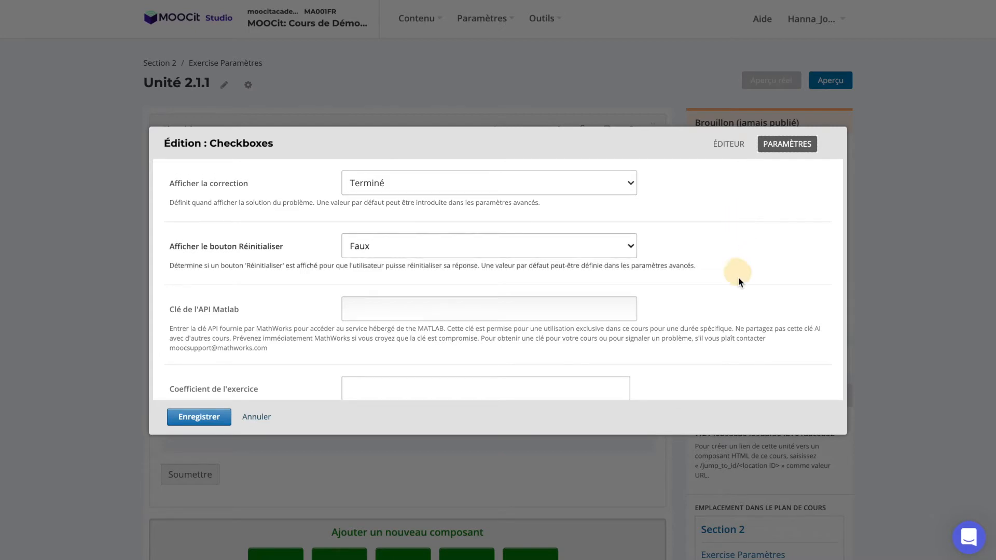
pyautogui.scroll(-5, 728, 334)
pyautogui.scroll(-5, 728, 335)
pyautogui.doubleClick(376, 304)
pyautogui.write('Exam')
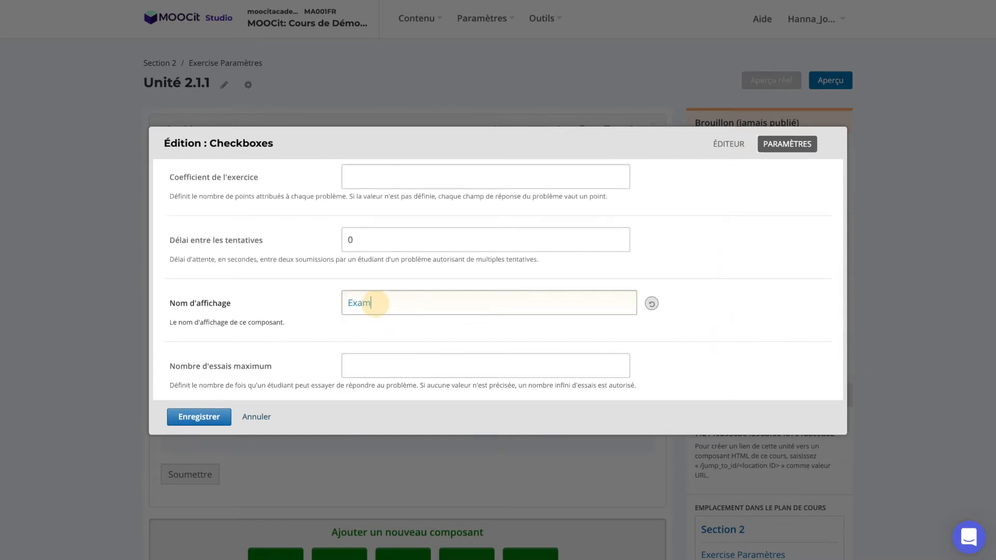
pyautogui.write('ple de case à cocher')
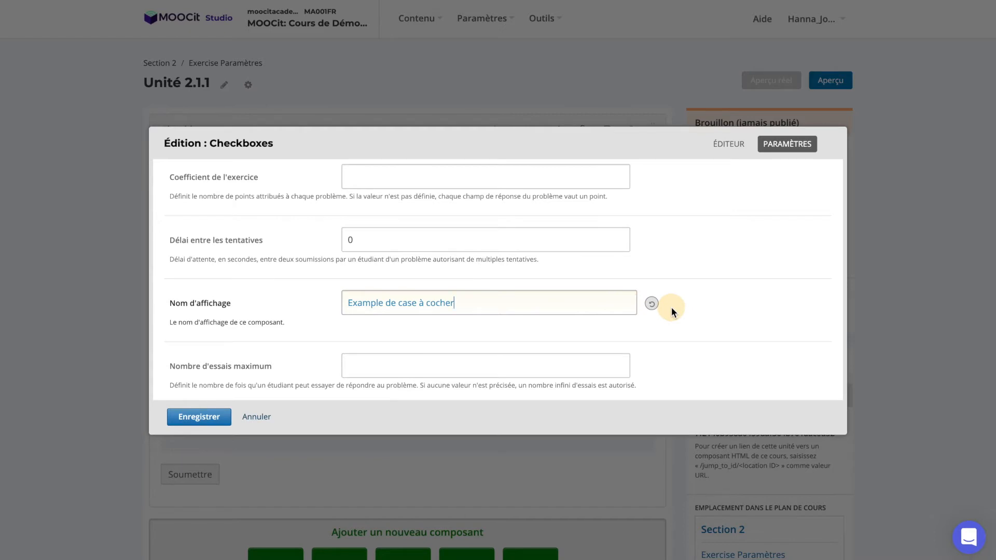
# Set the exercise's maximum number of attempts to 2 and its coefficient to 2.
pyautogui.scroll(-1, 671, 306)
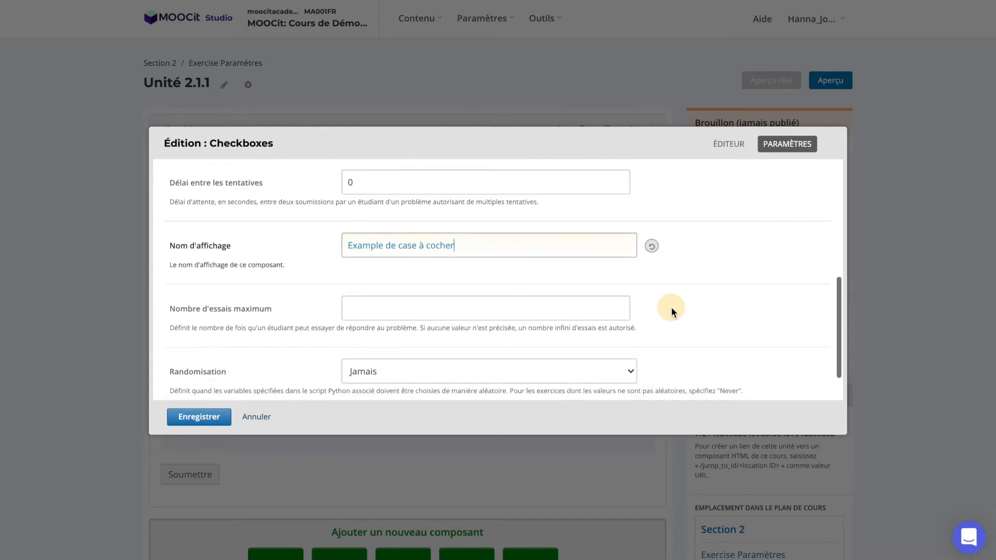
pyautogui.click(473, 309)
pyautogui.write('2')
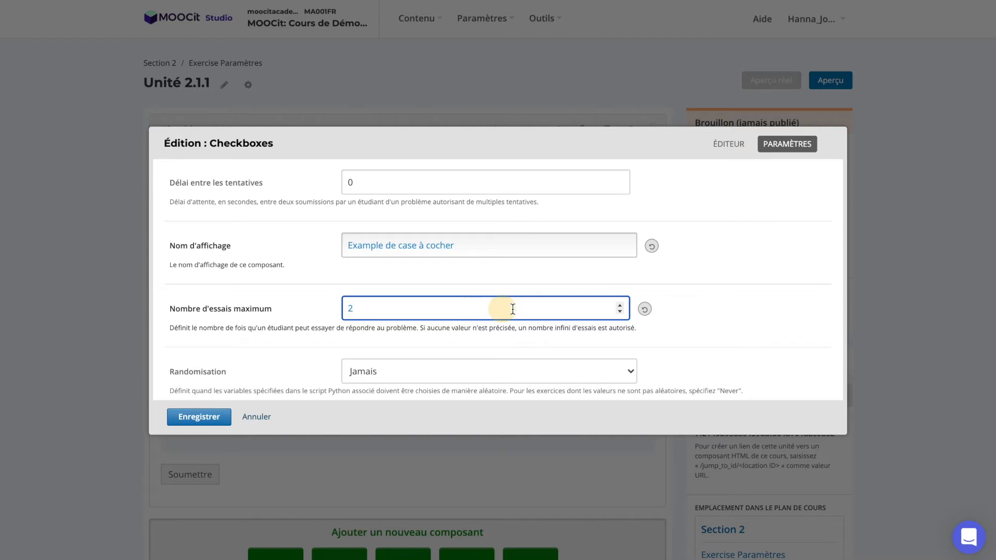
pyautogui.scroll(3, 636, 323)
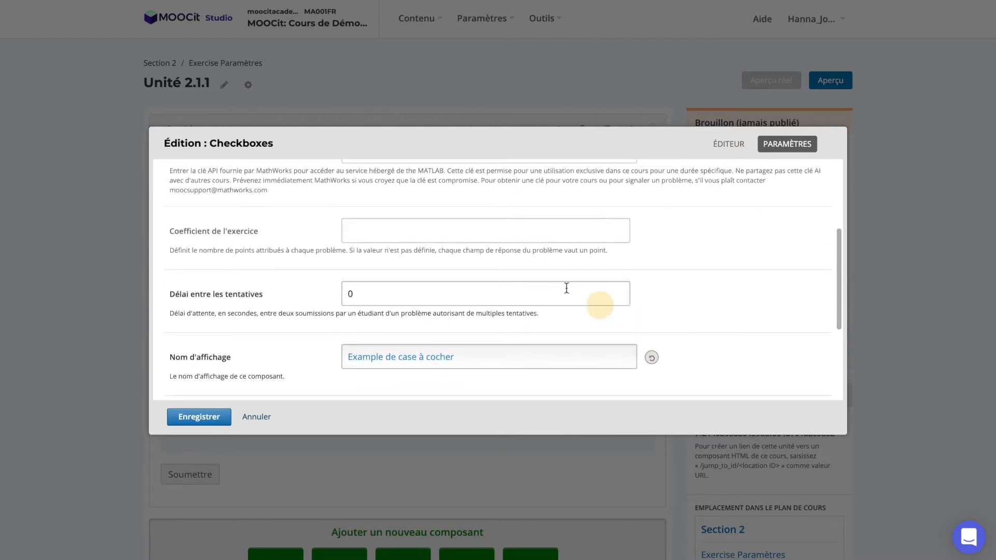
pyautogui.click(367, 230)
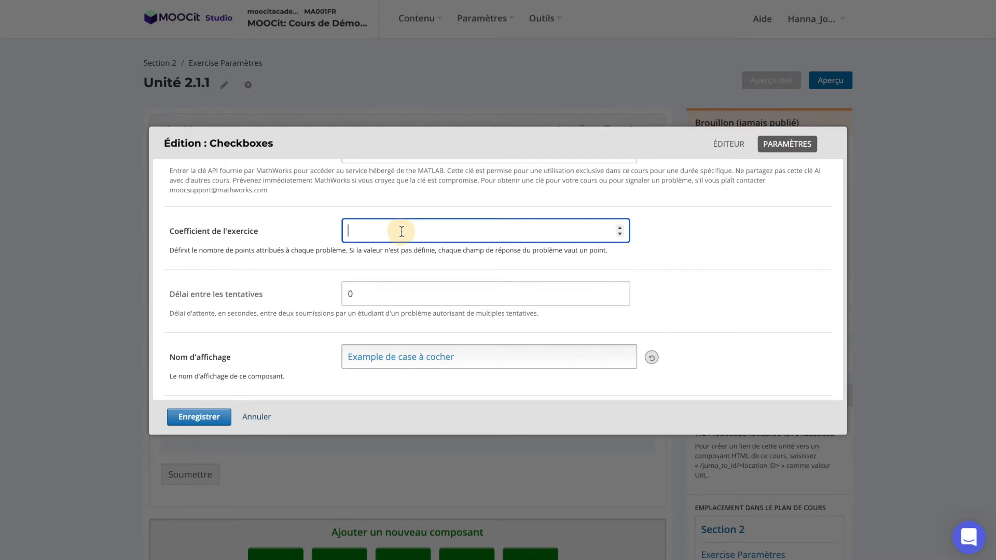
pyautogui.write('2')
# Review the choices for when the correction is shown and keep "Terminé" selected.
pyautogui.scroll(3, 431, 243)
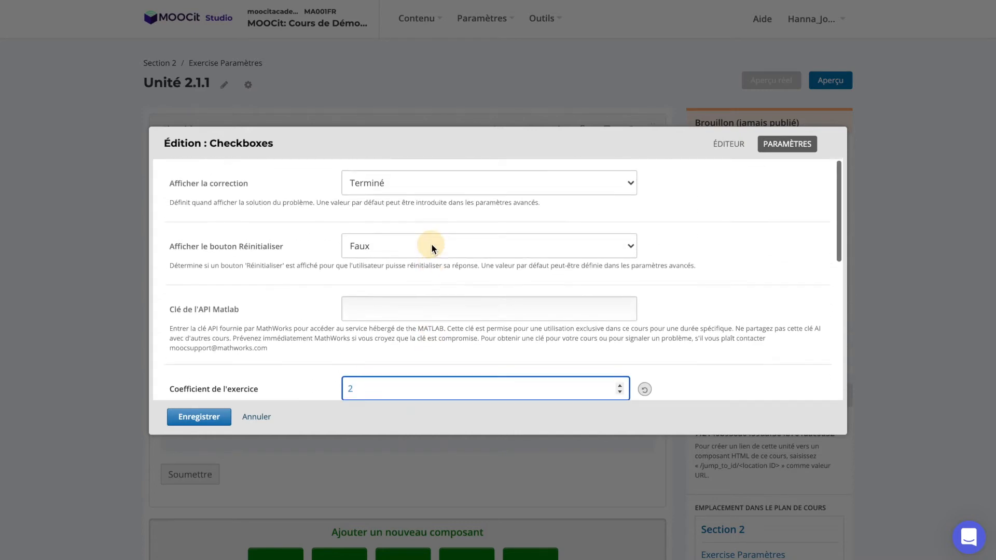
pyautogui.click(435, 184)
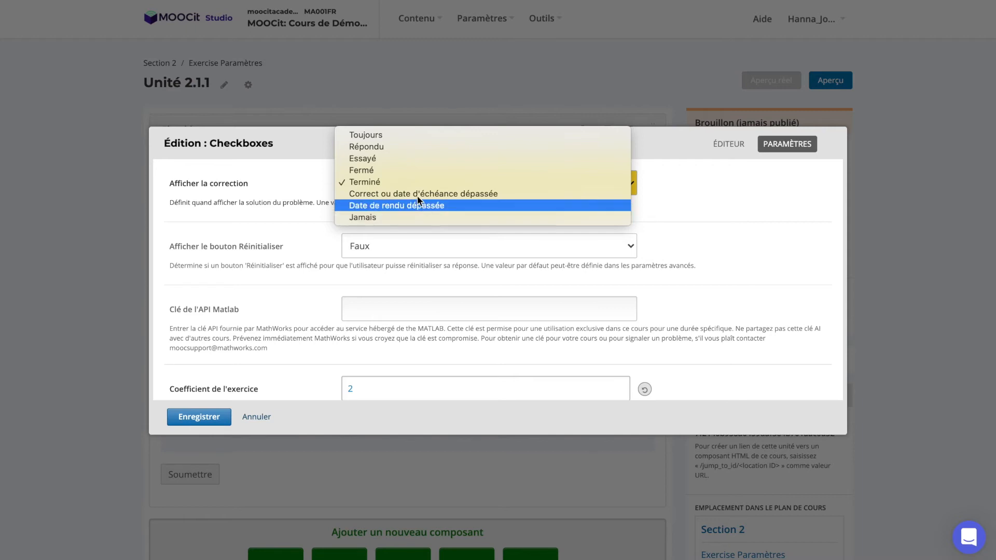
pyautogui.click(406, 183)
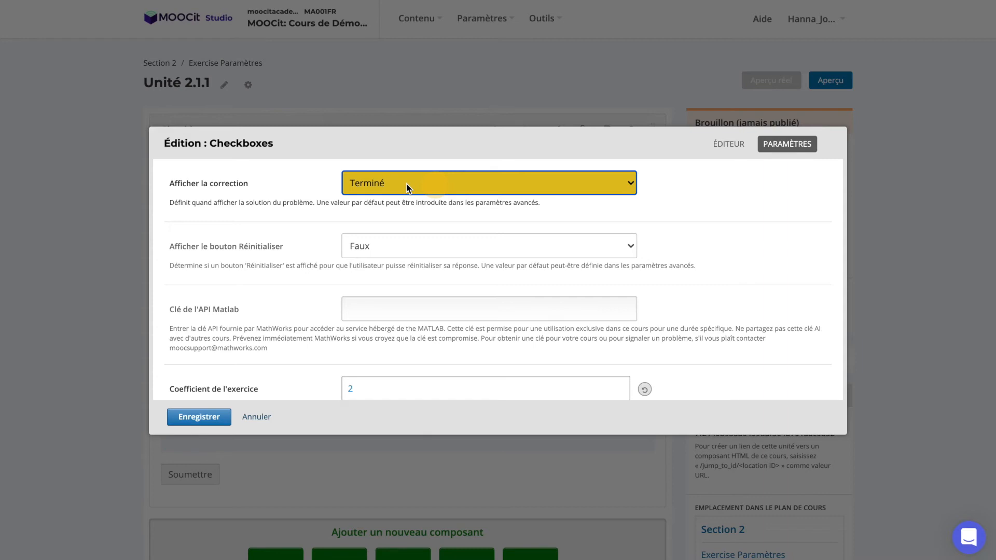
pyautogui.click(699, 222)
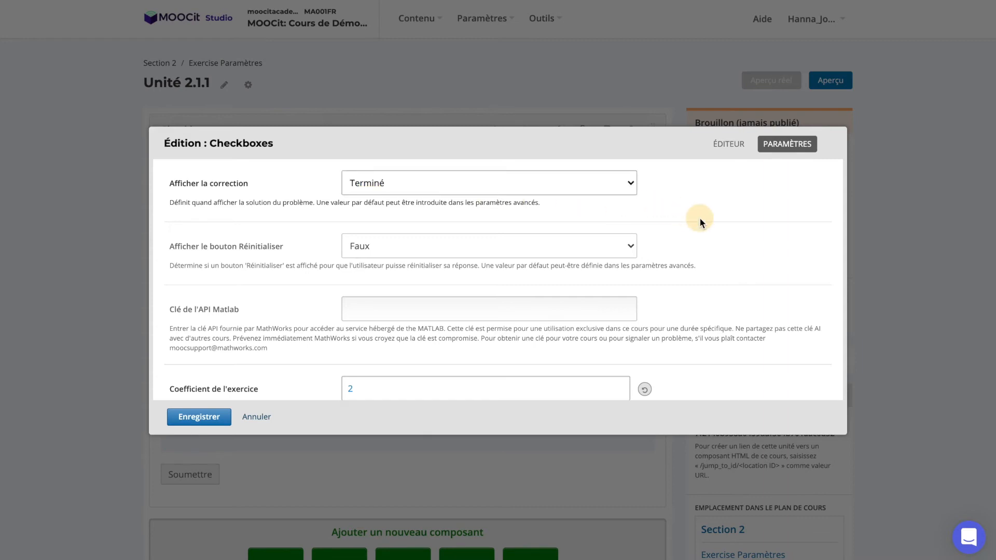
pyautogui.scroll(-2, 683, 267)
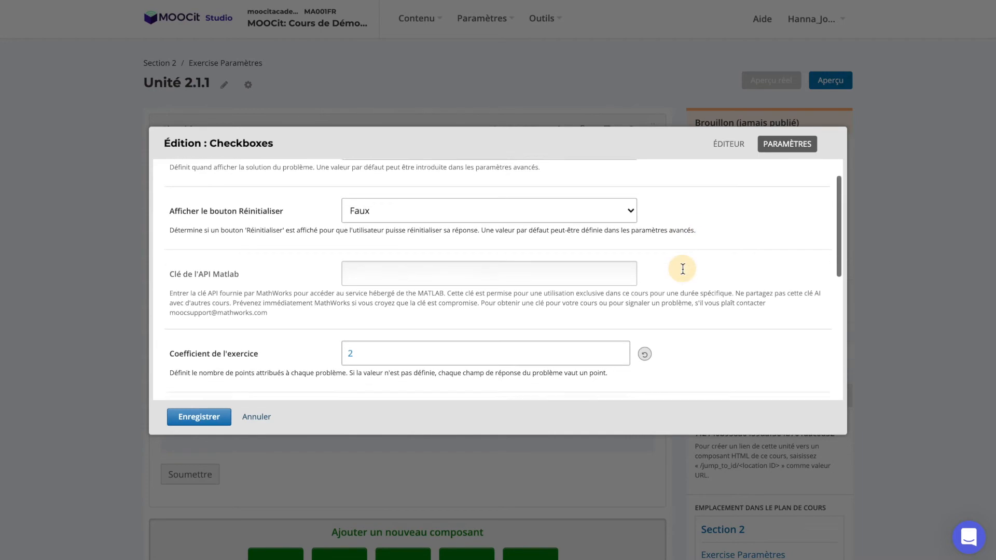
pyautogui.scroll(2, 682, 269)
# Insert an explanation block below the answer list in the exercise's source text and replace its placeholder with "Exemple de texte".
pyautogui.click(727, 145)
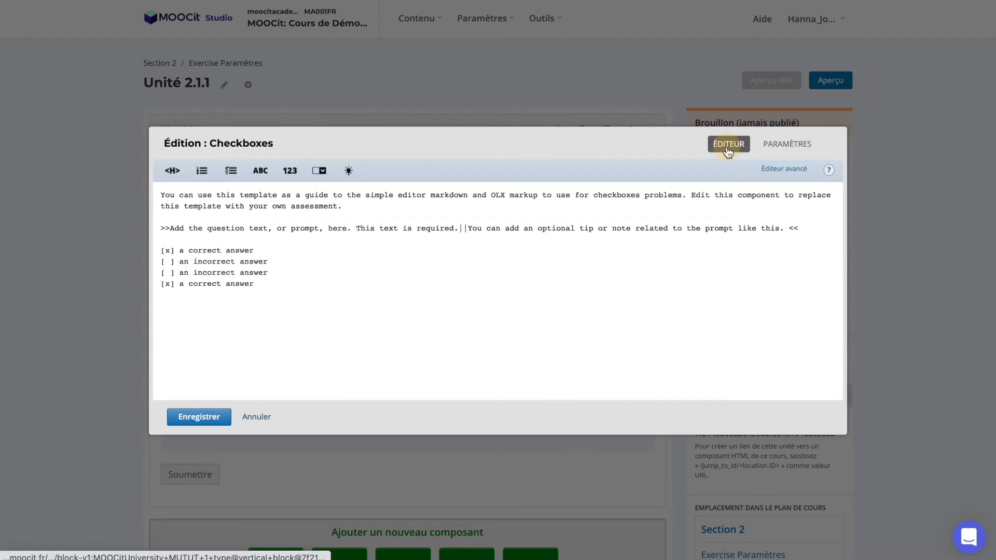
pyautogui.click(306, 320)
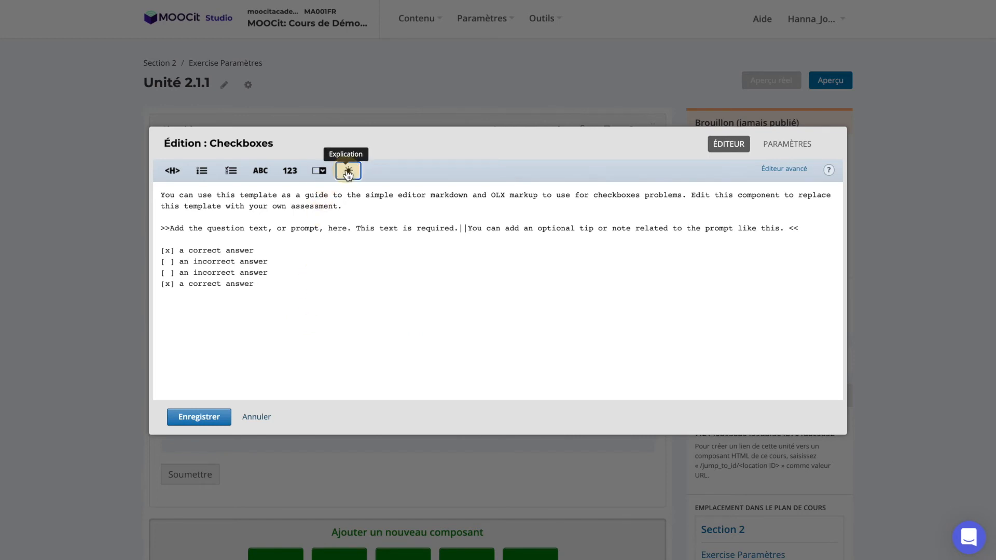
pyautogui.click(348, 172)
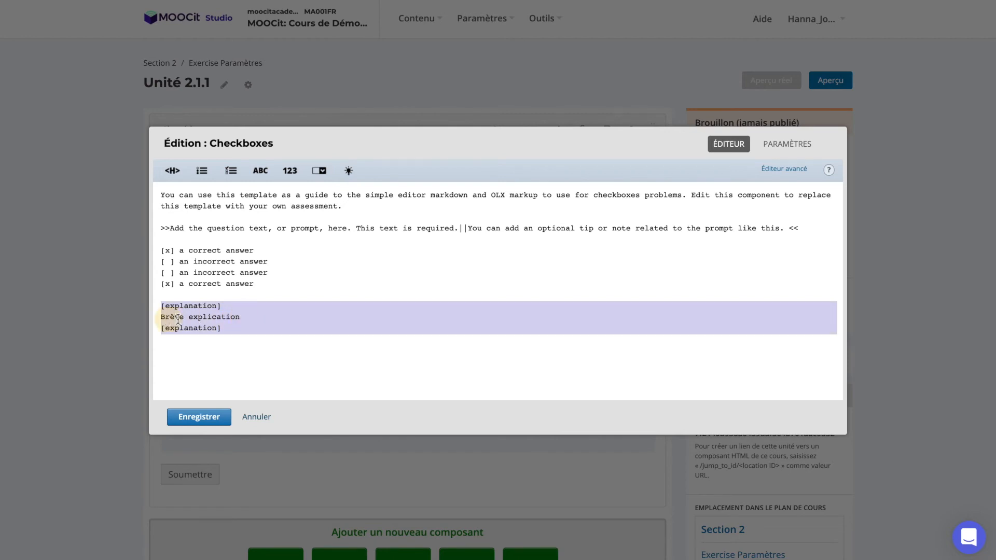
pyautogui.click(199, 317)
pyautogui.moveTo(242, 318); pyautogui.dragTo(157, 325)
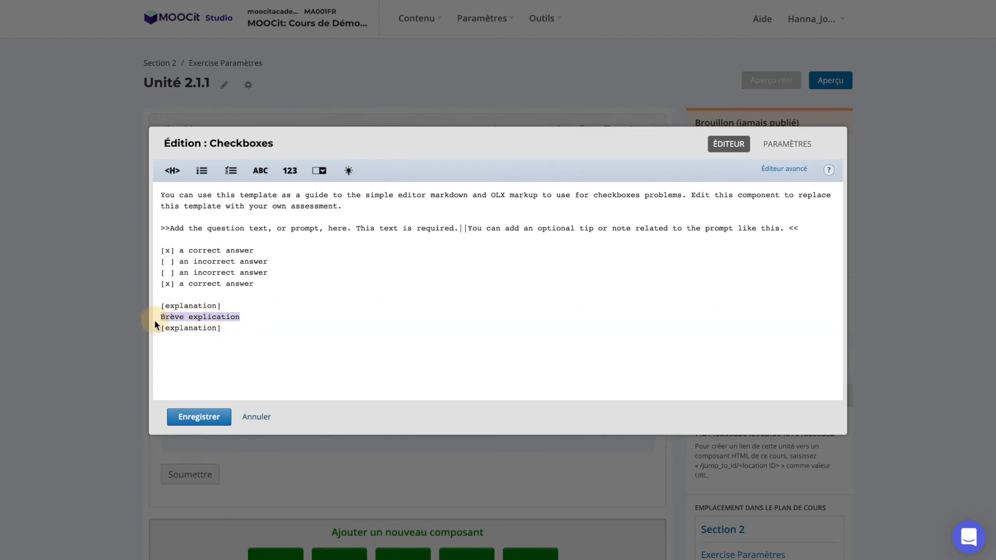
pyautogui.write('Exem')
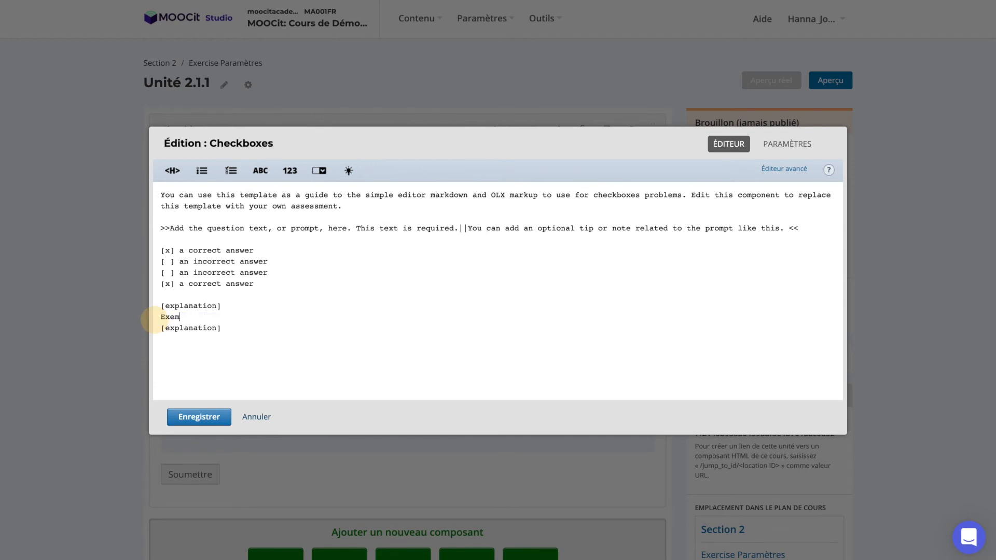
pyautogui.write('ple de texte')
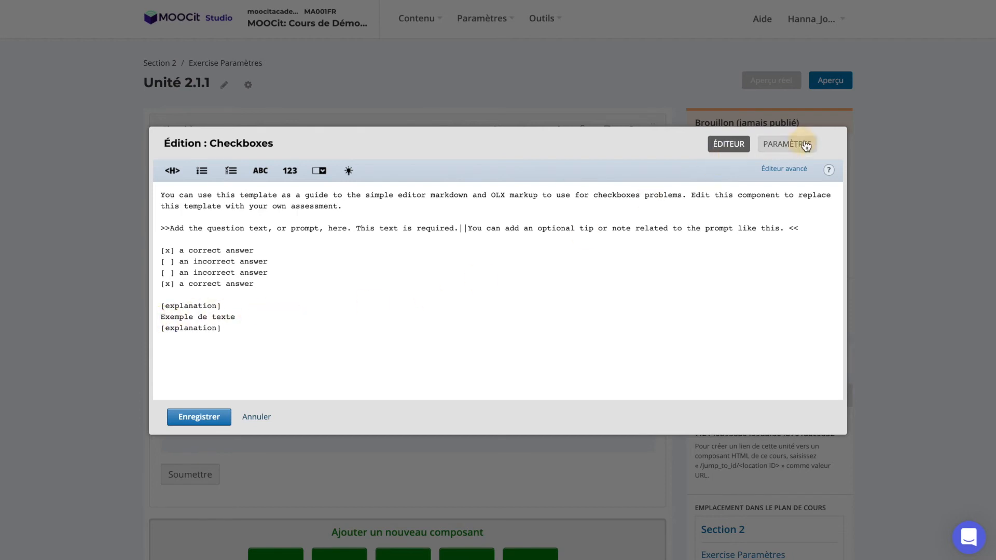
# Set the exercise's "Afficher le bouton Réinitialiser" setting to Vrai.
pyautogui.click(806, 145)
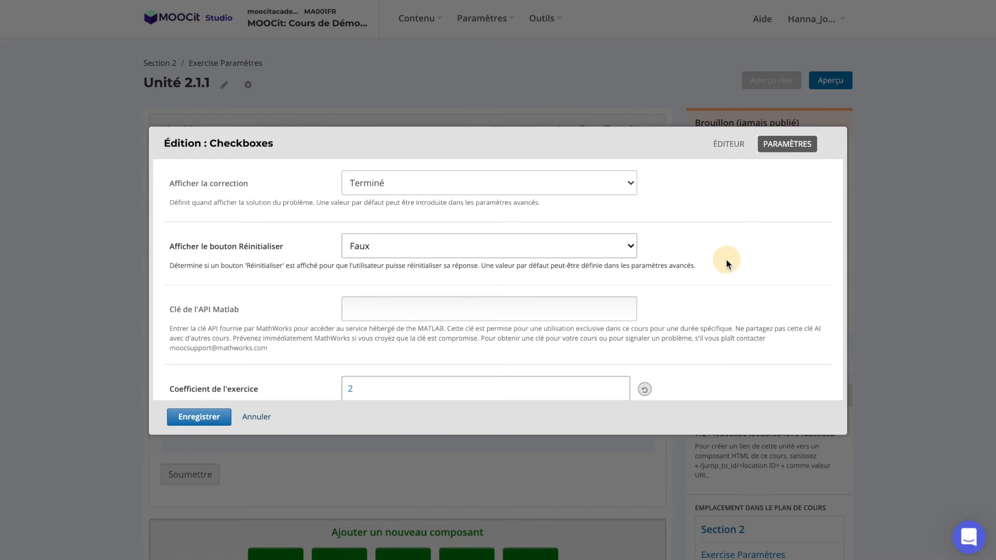
pyautogui.scroll(-1, 726, 263)
pyautogui.click(624, 239)
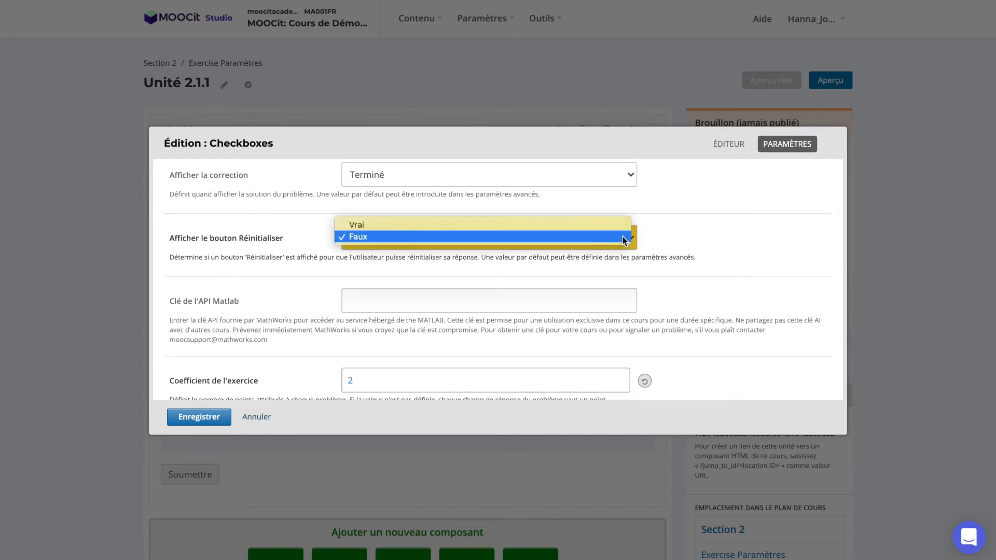
pyautogui.click(601, 226)
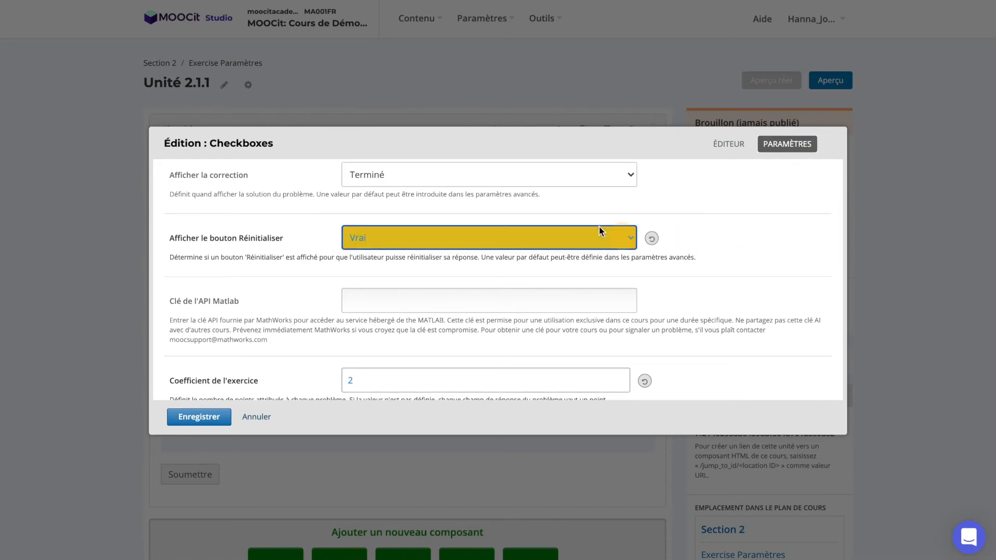
pyautogui.click(682, 239)
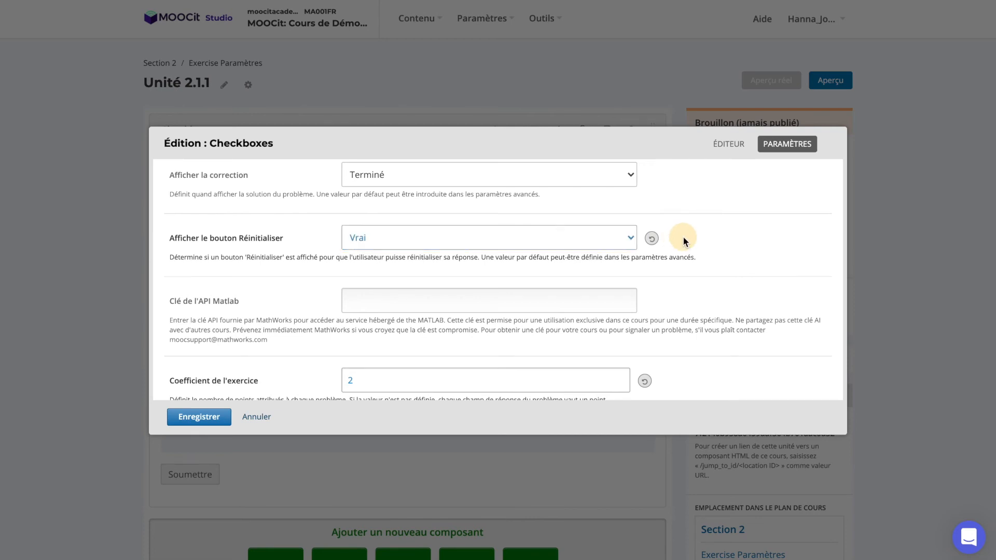
# Set the delay between attempts to 30 seconds and save the exercise.
pyautogui.scroll(-3, 686, 303)
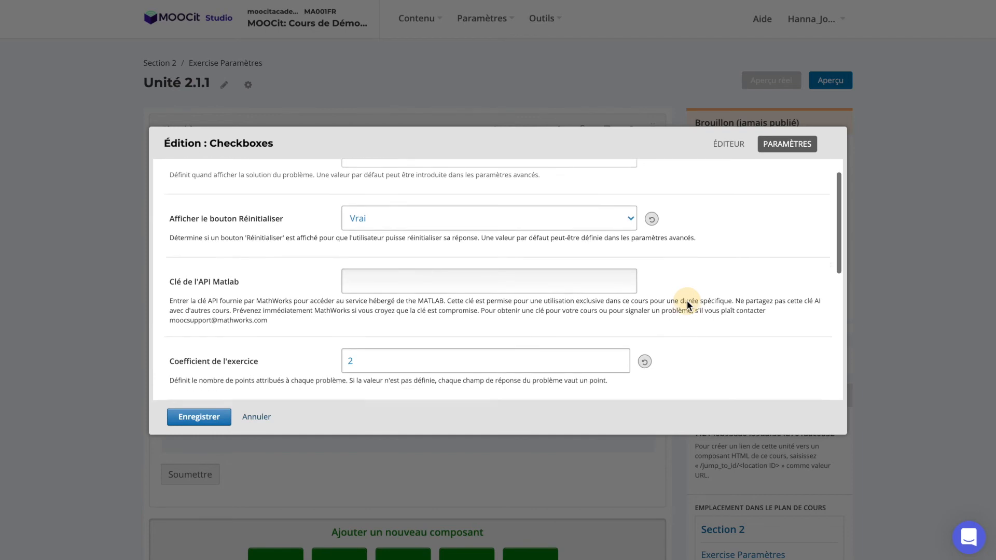
pyautogui.scroll(-2, 689, 304)
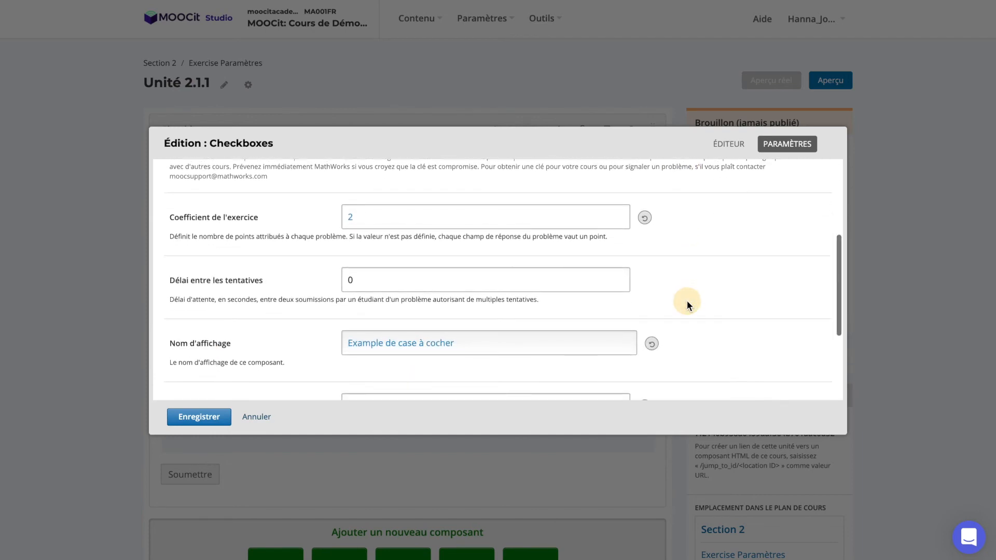
pyautogui.click(497, 281)
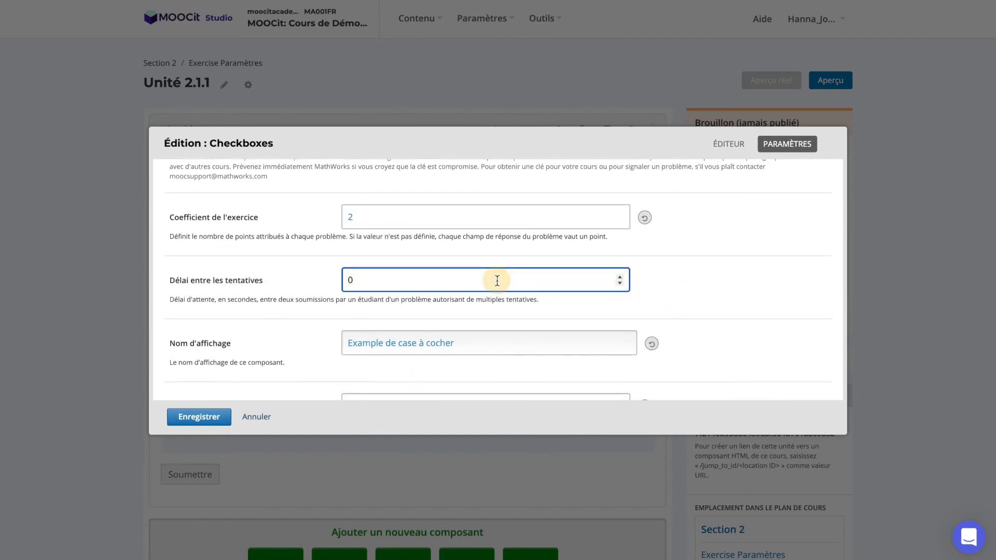
pyautogui.press('BackSpace')
pyautogui.write('30')
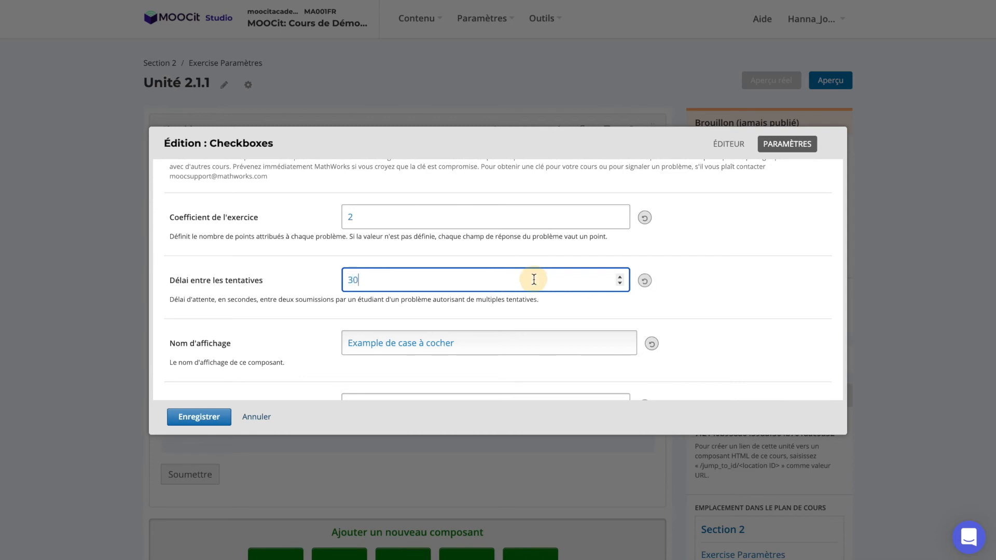
pyautogui.click(689, 284)
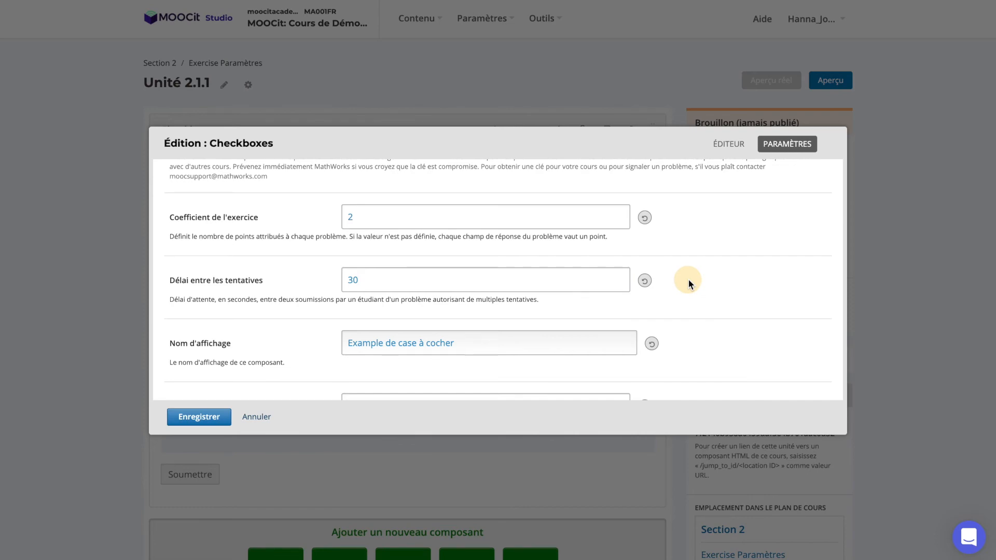
pyautogui.click(197, 417)
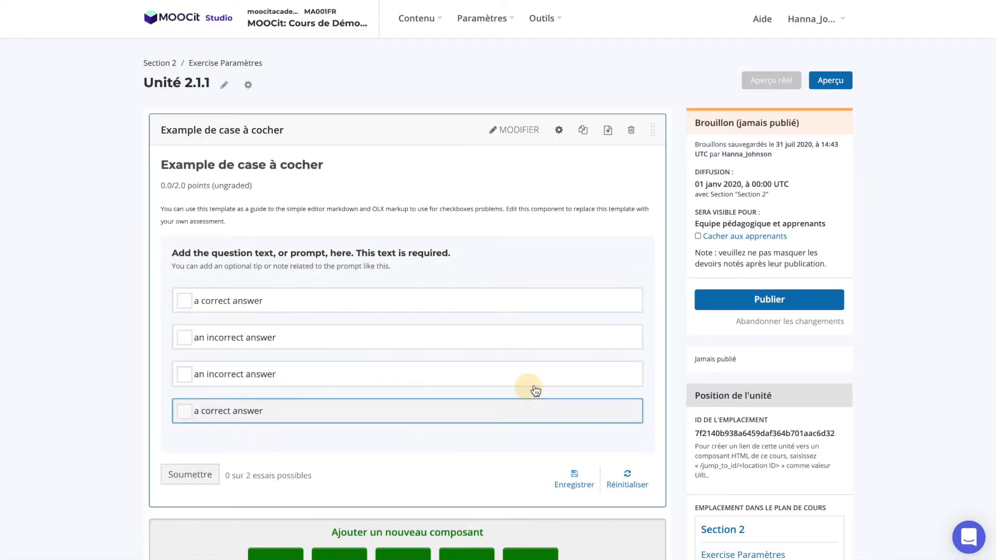
# Publish Unité 2.1.1 and open its live version as displayed in the course.
pyautogui.click(744, 298)
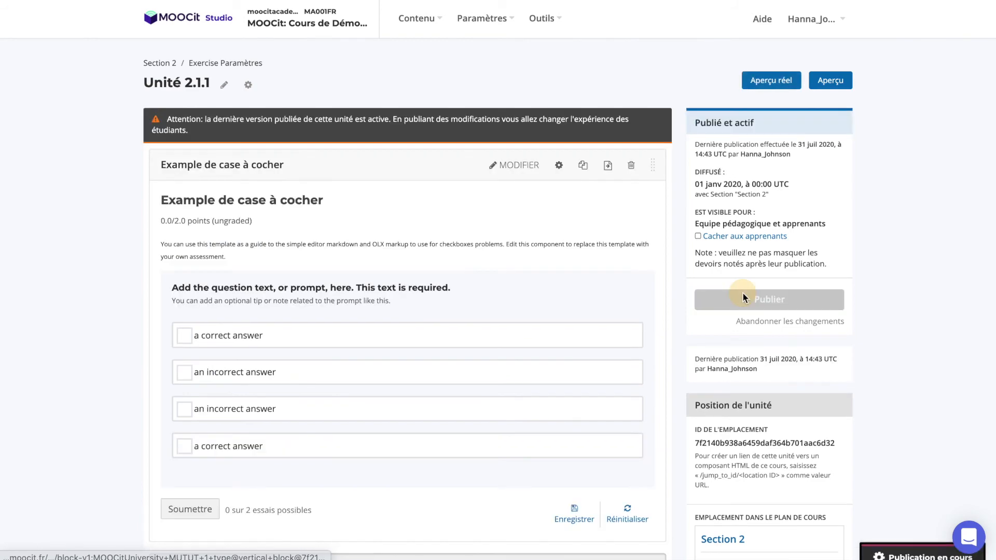
pyautogui.click(771, 82)
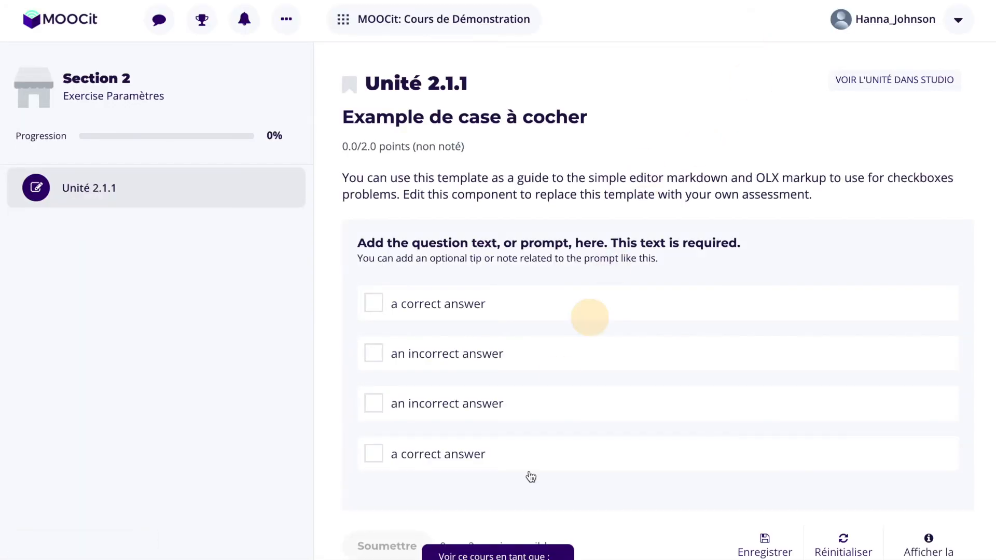
# Switch the course view from the team role to Apprenant.
pyautogui.moveTo(513, 551)
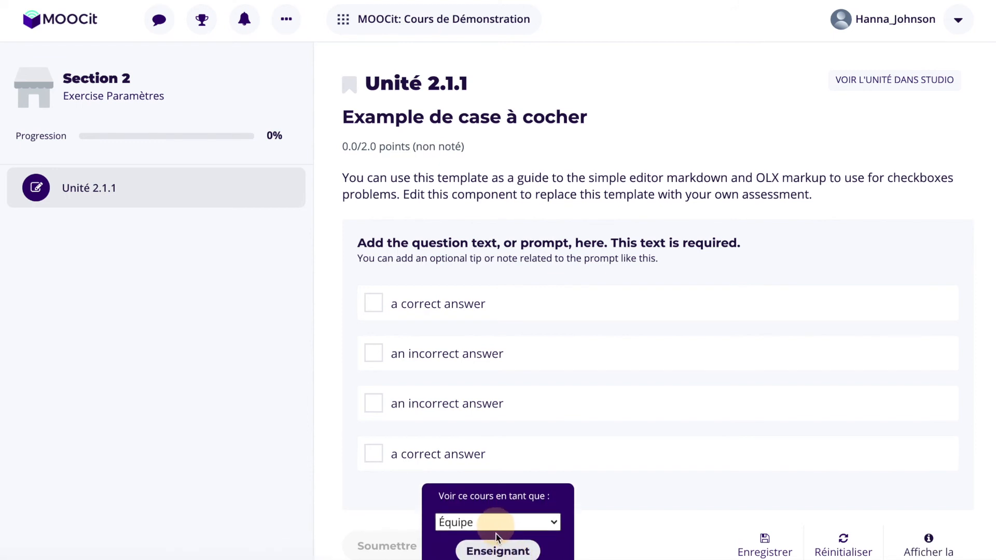
pyautogui.click(493, 524)
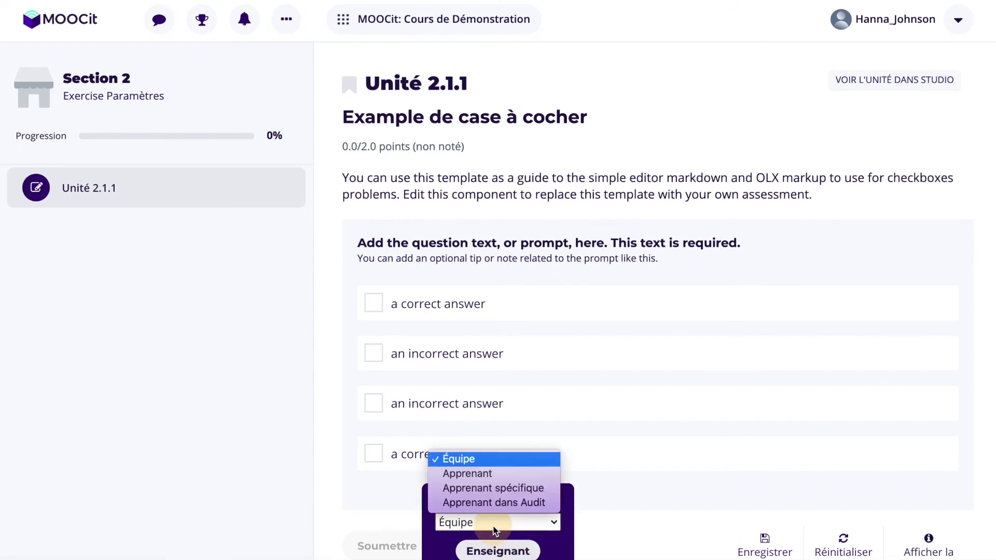
pyautogui.click(477, 473)
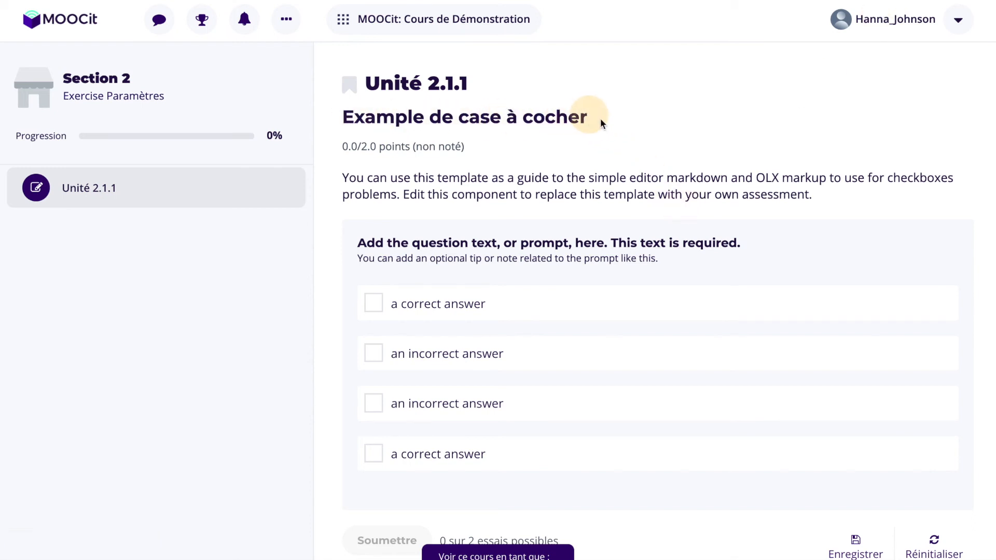
# Select both "an incorrect answer" options in the checkbox exercise and submit the first attempt.
pyautogui.scroll(-1, 610, 134)
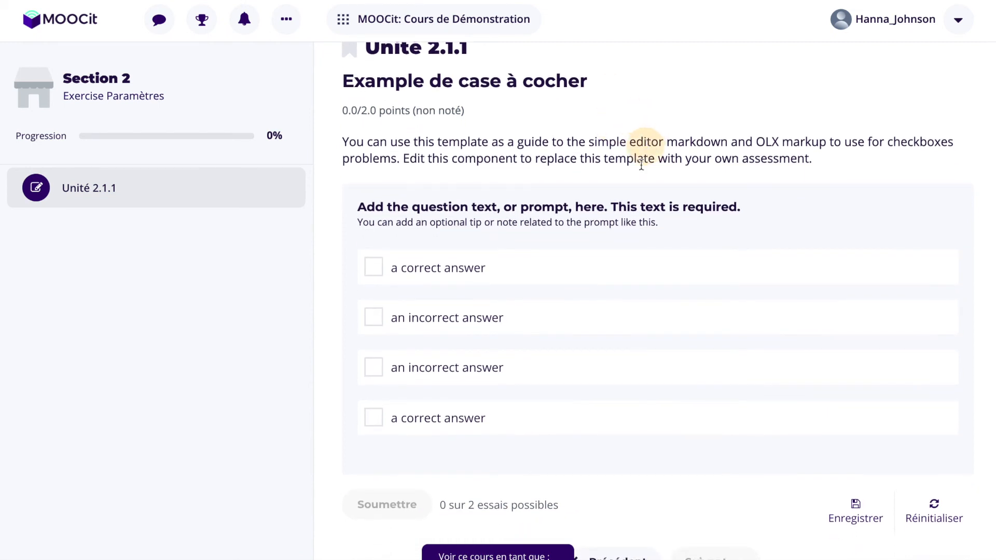
pyautogui.click(430, 324)
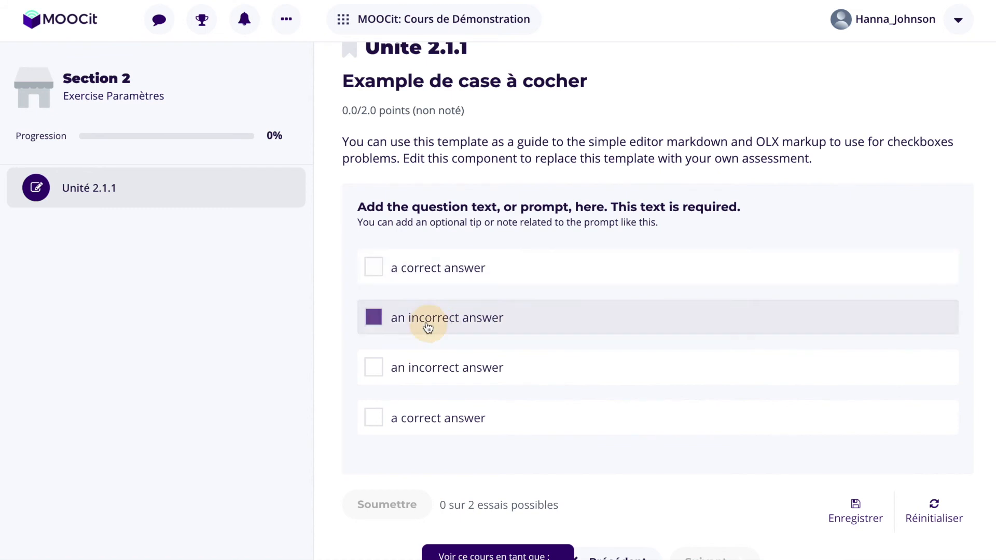
pyautogui.click(426, 373)
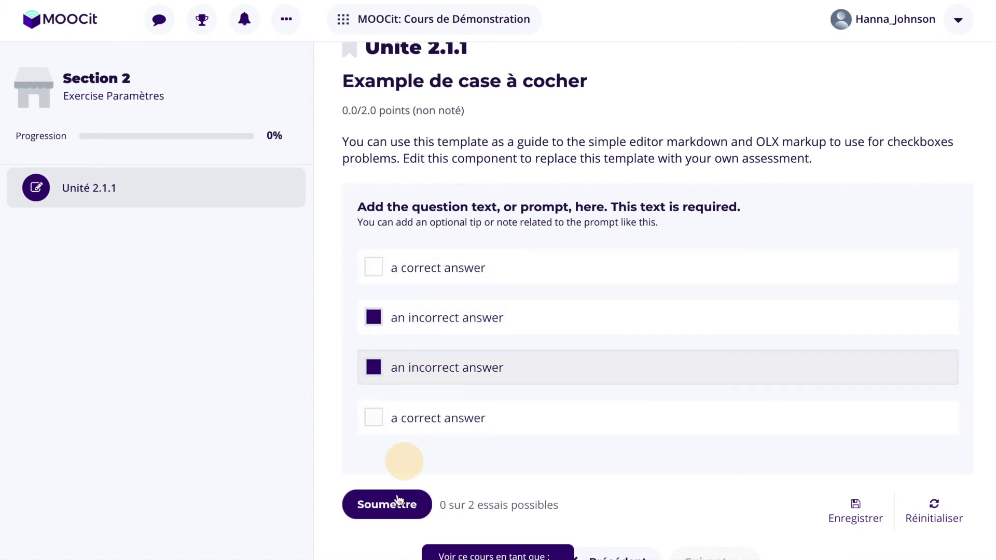
pyautogui.click(396, 506)
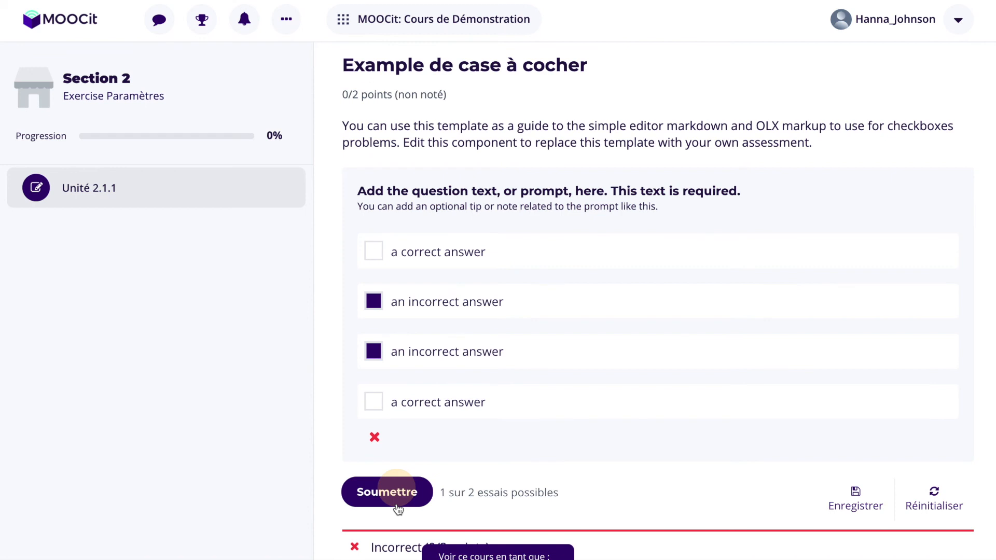
# Add the last "a correct answer" option to the selection and try to resubmit immediately to test the delay between attempts.
pyautogui.click(418, 409)
pyautogui.click(392, 504)
pyautogui.scroll(-2, 481, 517)
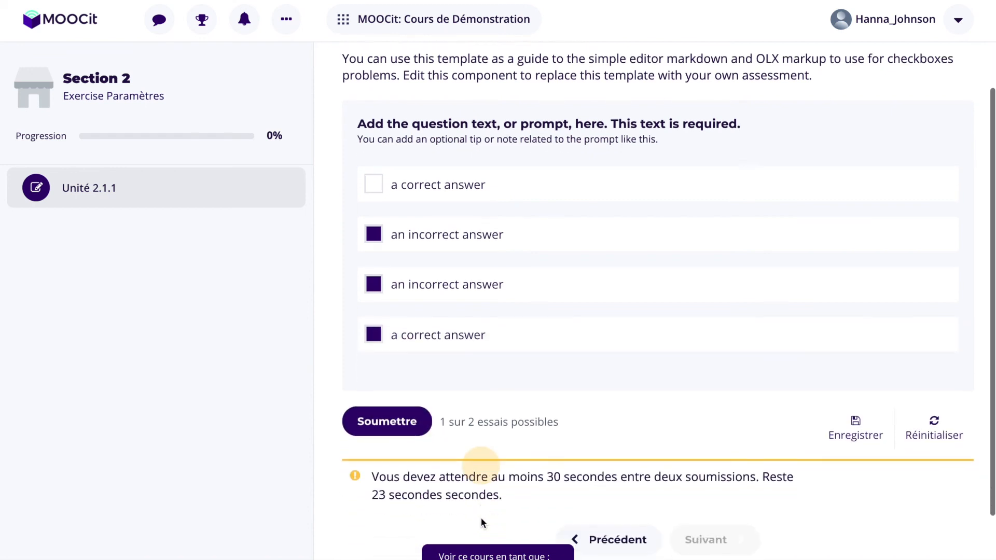
pyautogui.moveTo(523, 473); pyautogui.dragTo(366, 459)
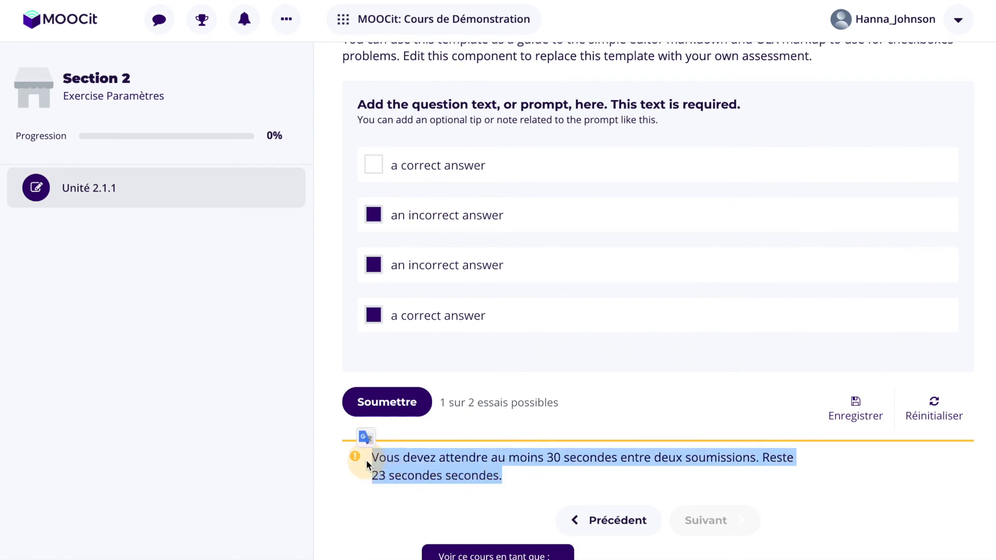
pyautogui.click(511, 478)
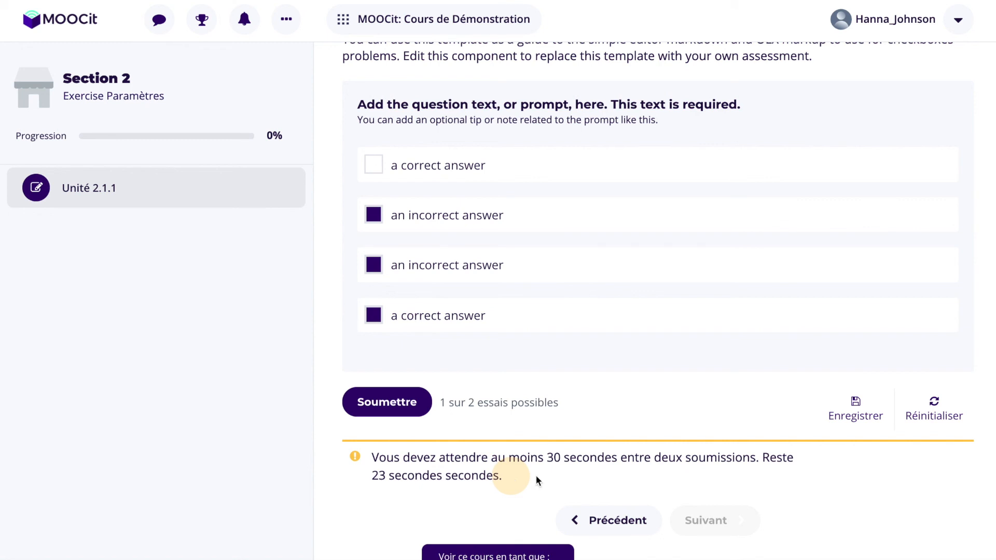
# Reset the answers, select the first "a correct answer" and the second "an incorrect answer", and submit the second attempt.
pyautogui.click(928, 418)
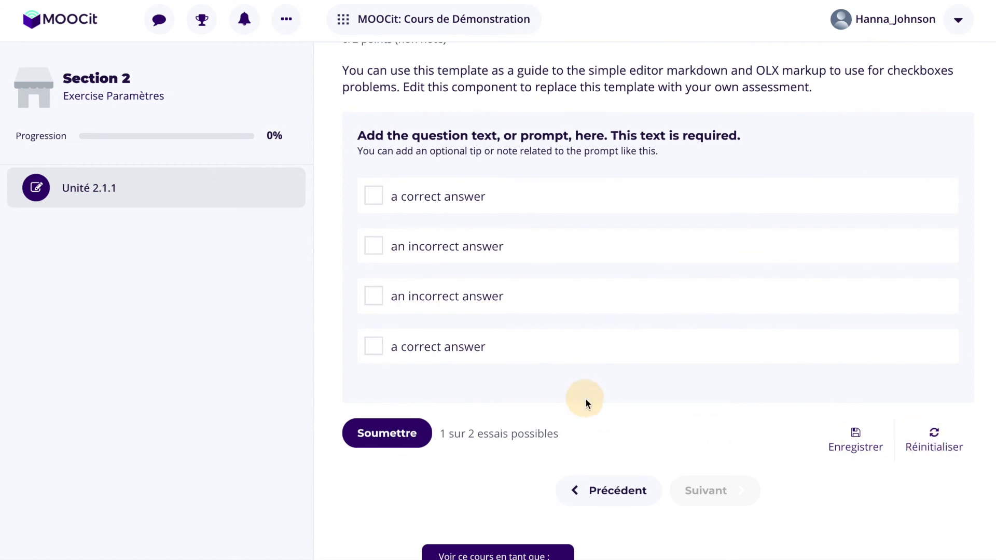
pyautogui.click(444, 307)
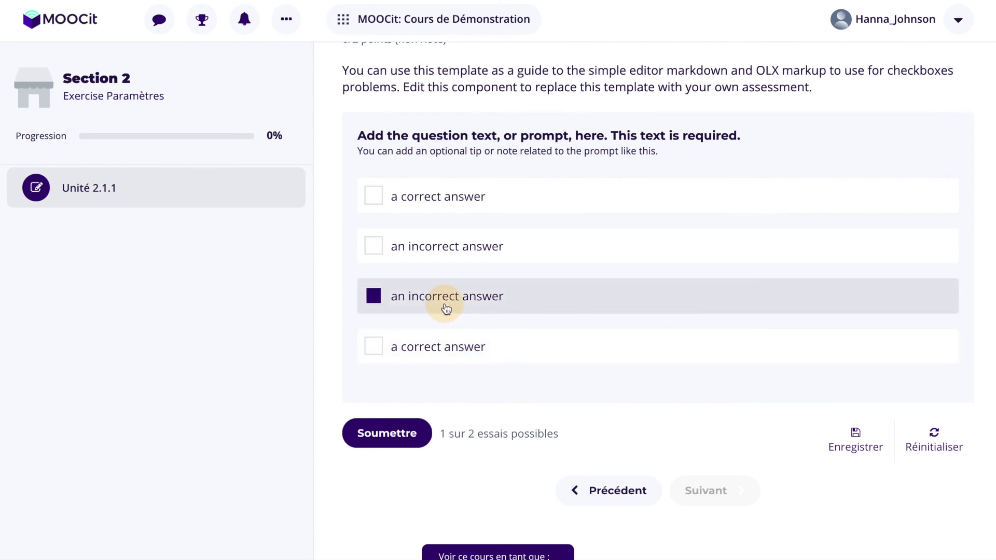
pyautogui.click(430, 200)
pyautogui.click(403, 434)
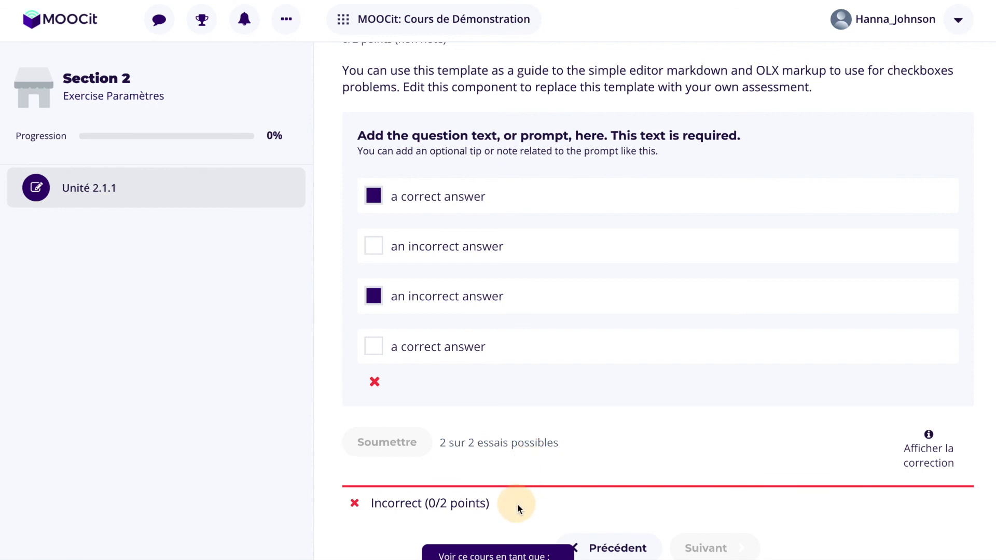
# Display the exercise's correction and review the marked answers and explanation.
pyautogui.click(928, 456)
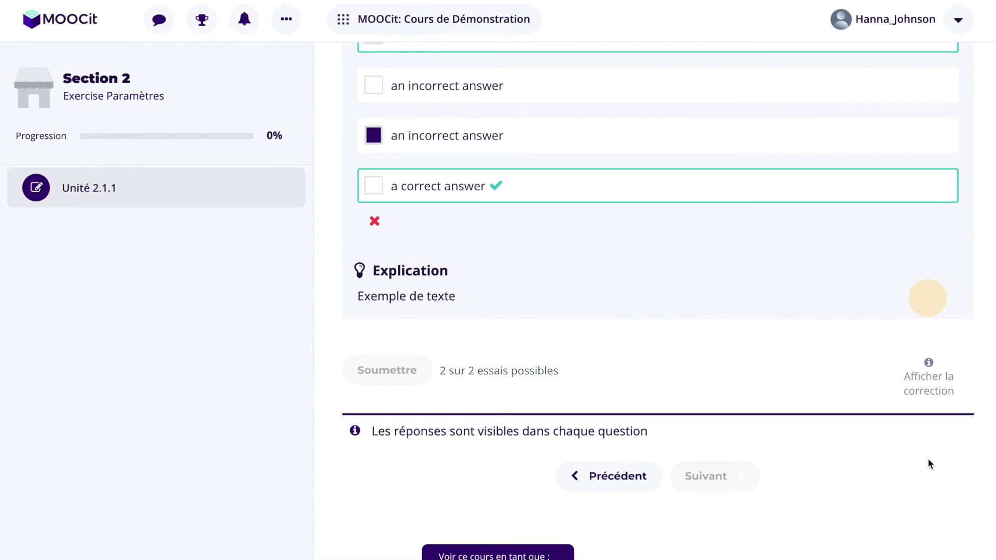
pyautogui.scroll(3, 938, 307)
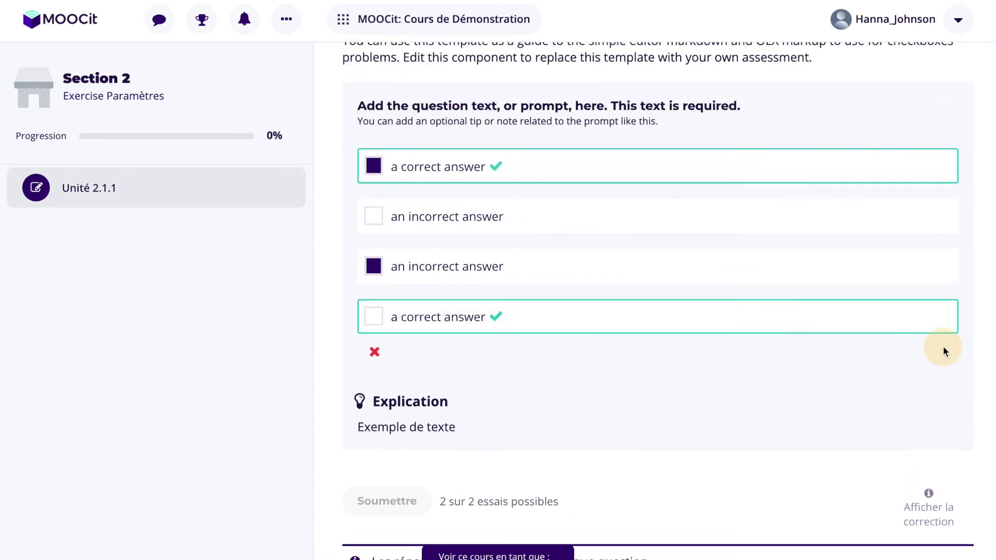